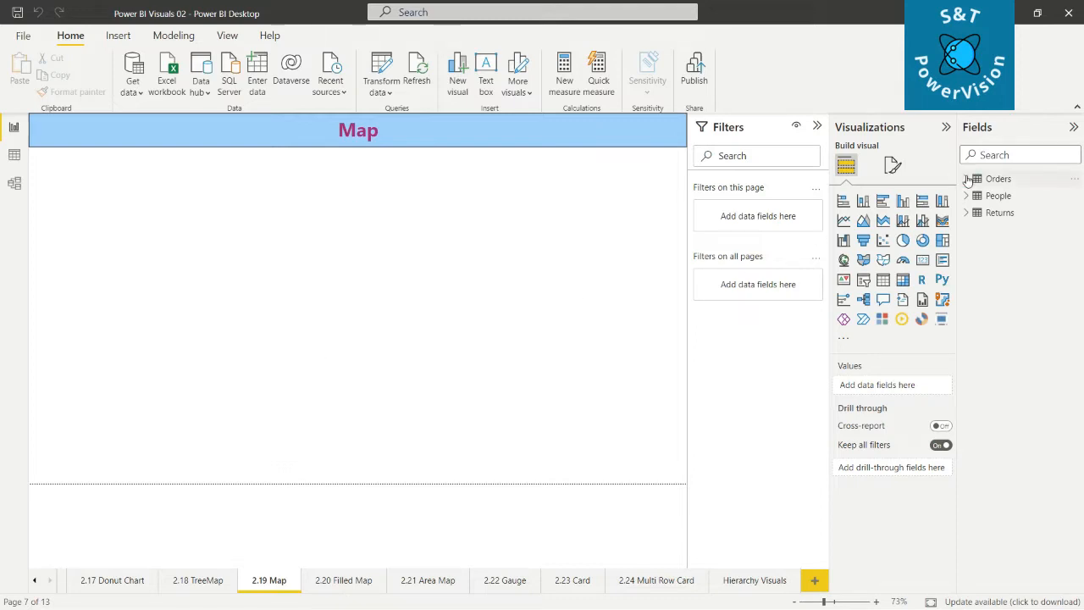
Show the Orders table's data and set the Country column's data category to Country
{"action": "left_click", "coordinate": [968, 179]}
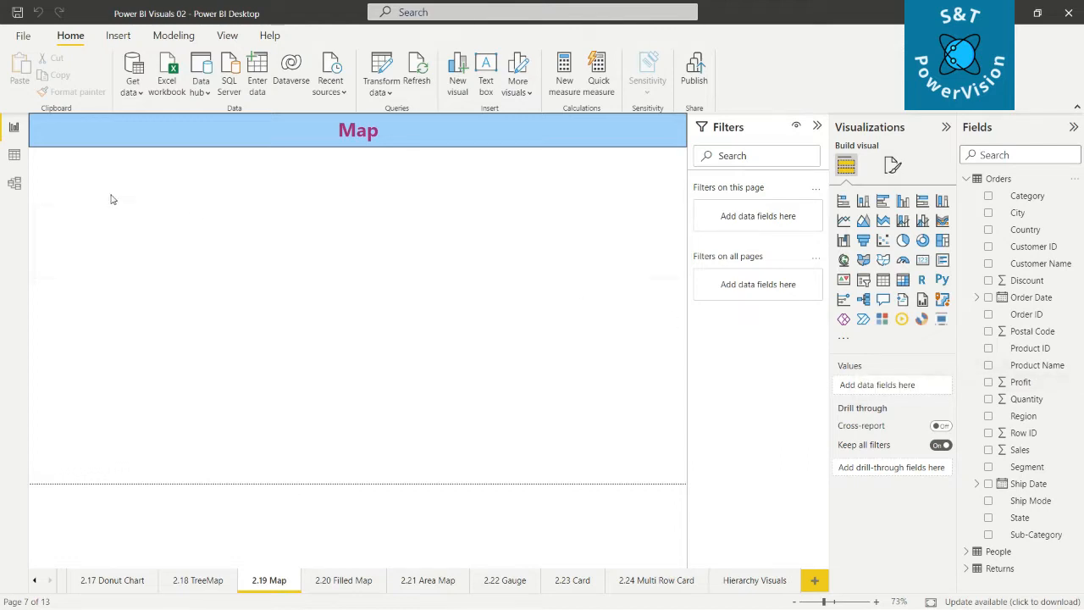
{"action": "left_click", "coordinate": [14, 157]}
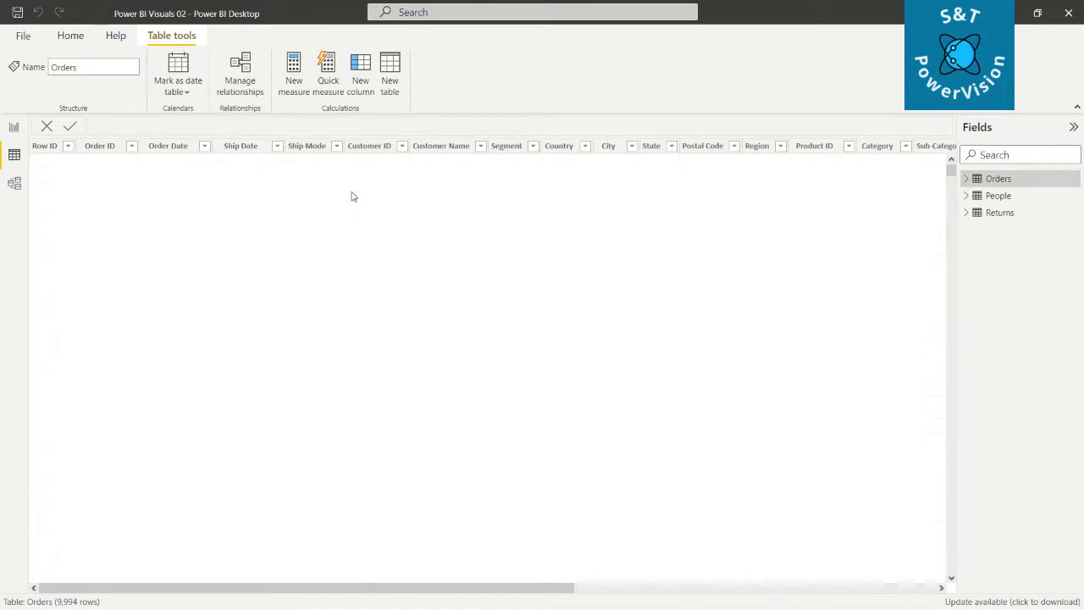
{"action": "left_click", "coordinate": [559, 148]}
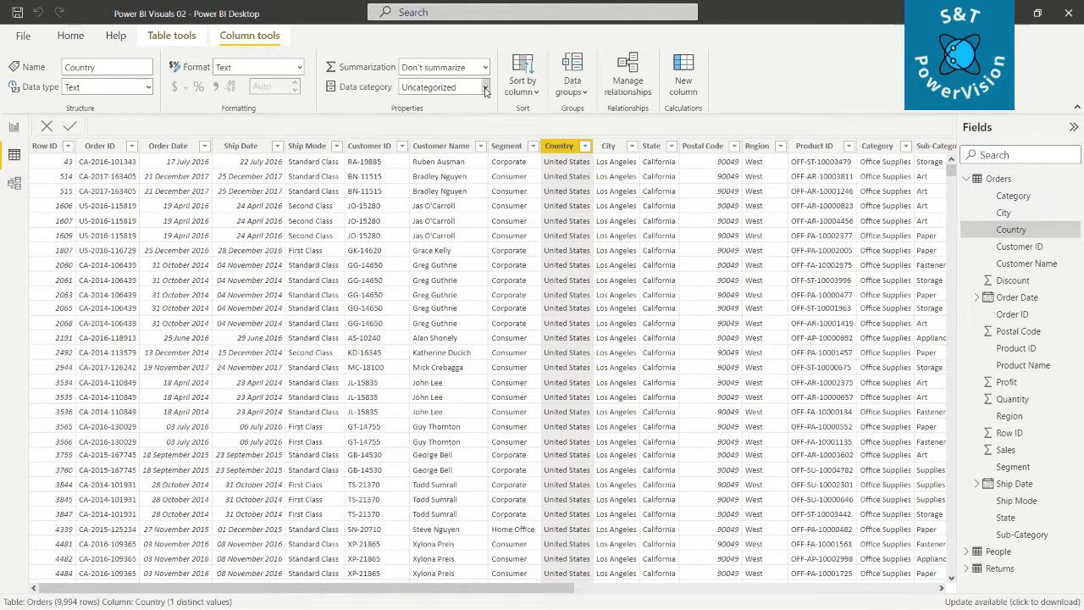
{"action": "left_click", "coordinate": [486, 88]}
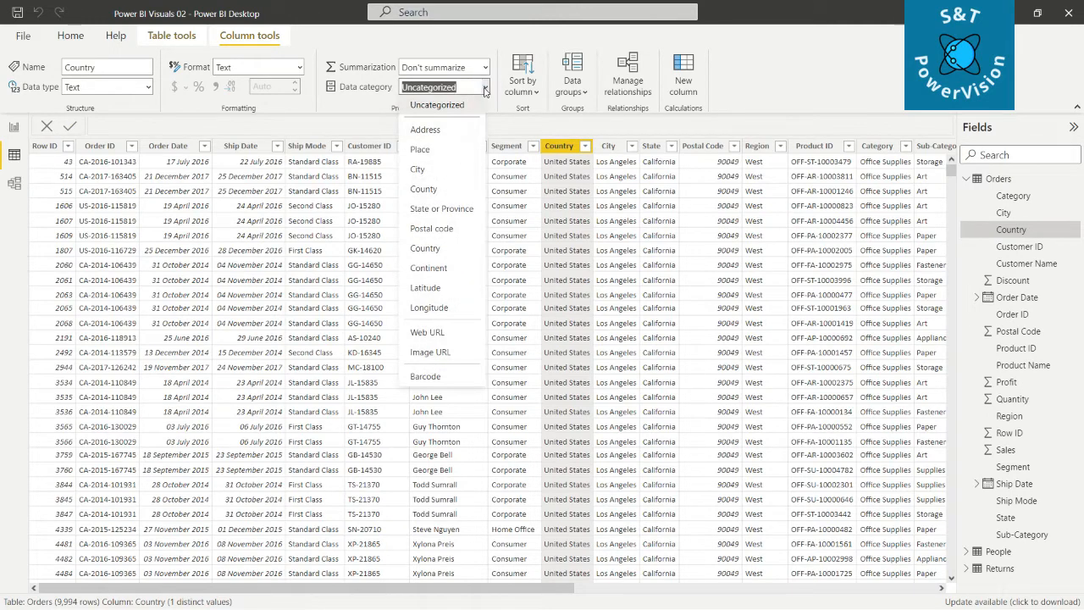
{"action": "left_click", "coordinate": [437, 248]}
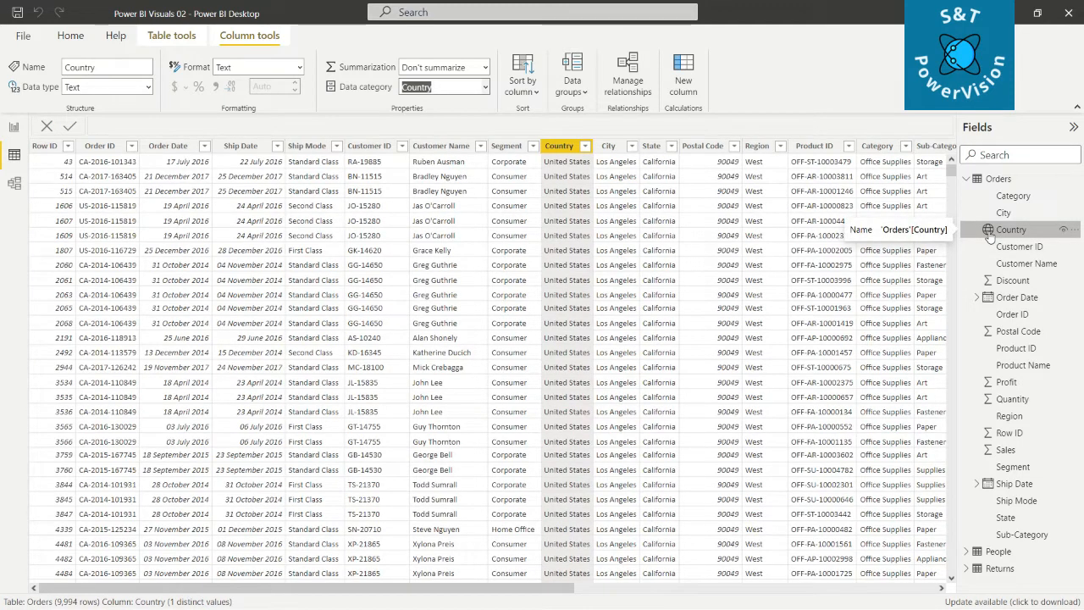
Set the data category of the City column to City and of the State column to State or Province
{"action": "left_click", "coordinate": [612, 147]}
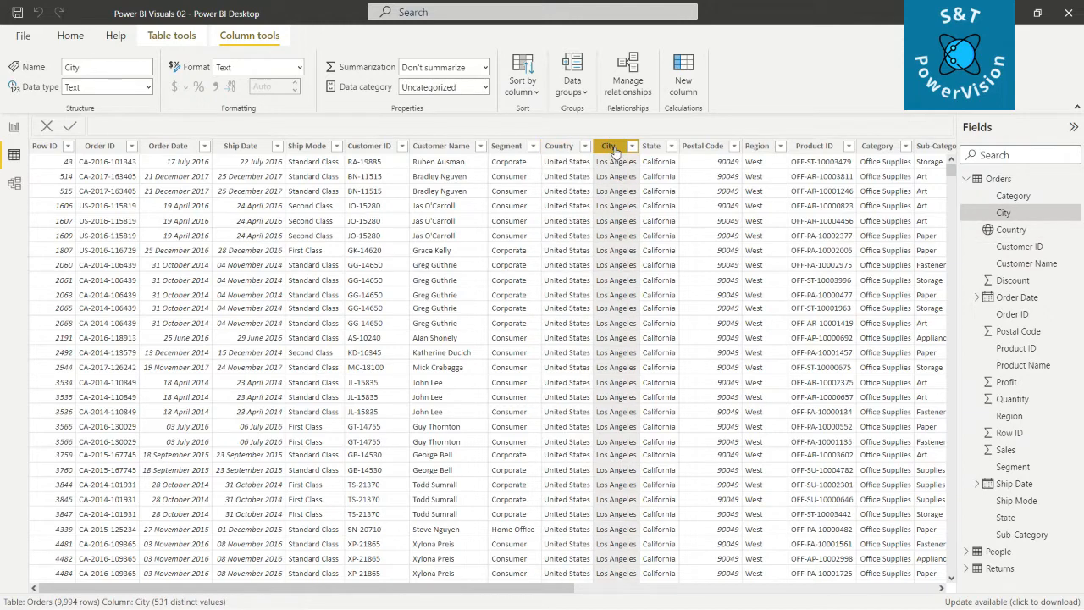
{"action": "left_click", "coordinate": [485, 87]}
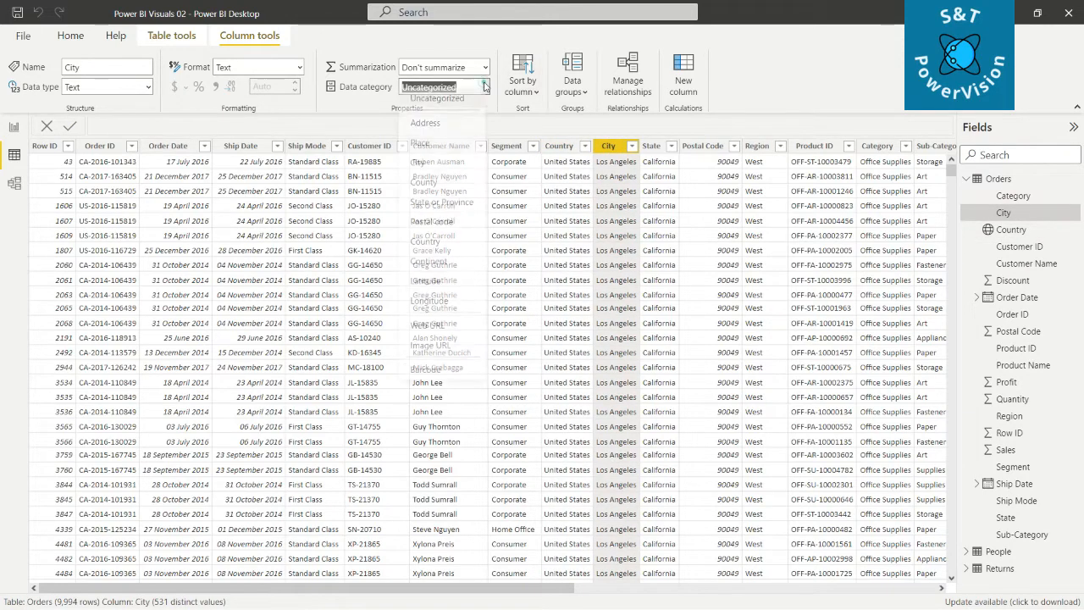
{"action": "left_click", "coordinate": [432, 176]}
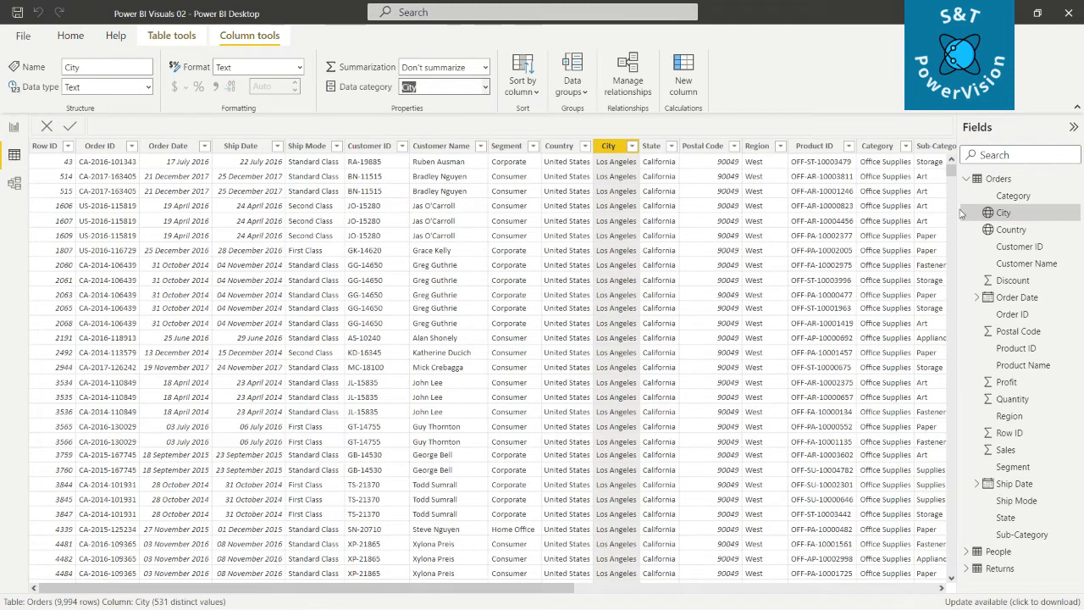
{"action": "left_click", "coordinate": [651, 147]}
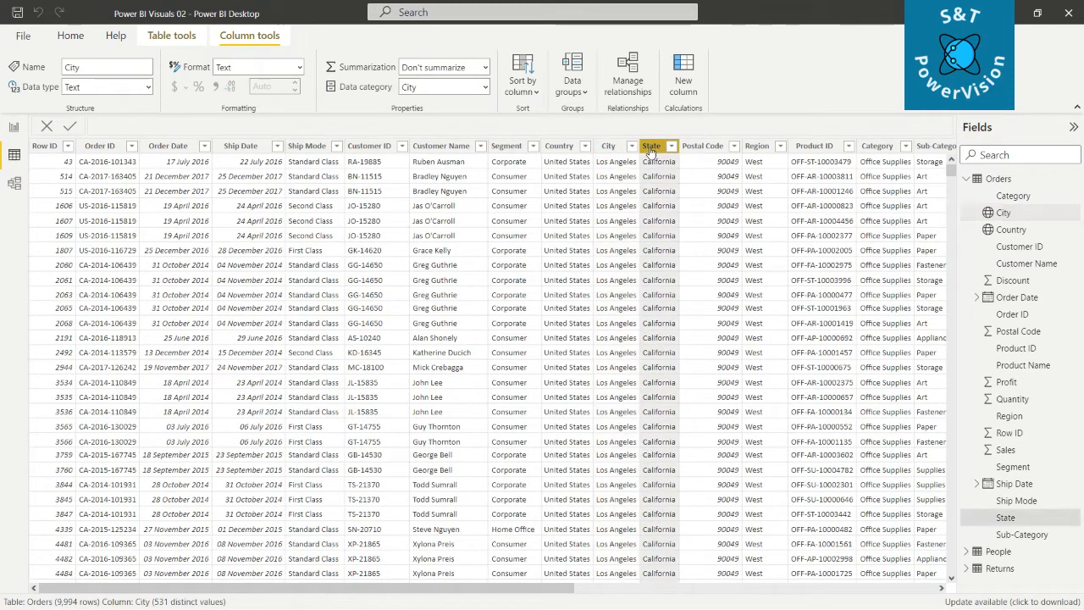
{"action": "left_click", "coordinate": [485, 86]}
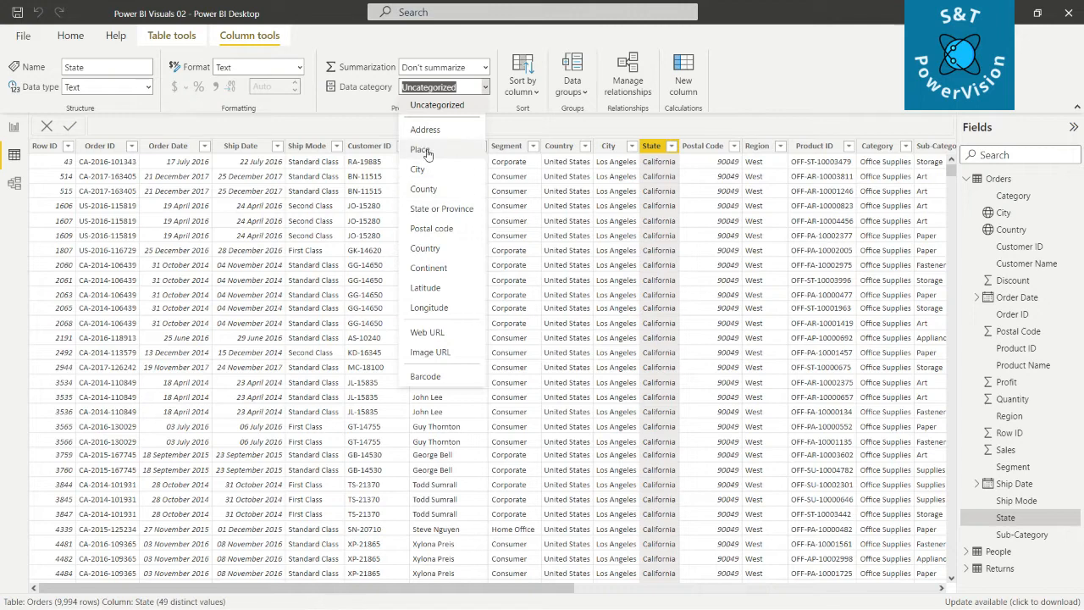
{"action": "left_click", "coordinate": [433, 208]}
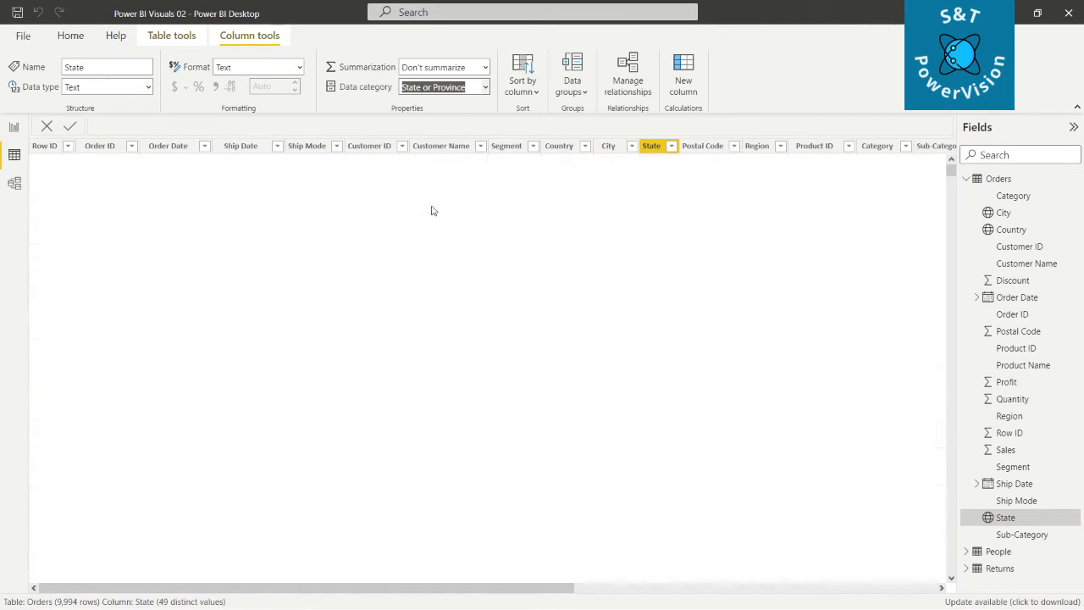
Categorize the Postal Code column as Postal code and return to the report page
{"action": "left_click", "coordinate": [700, 147]}
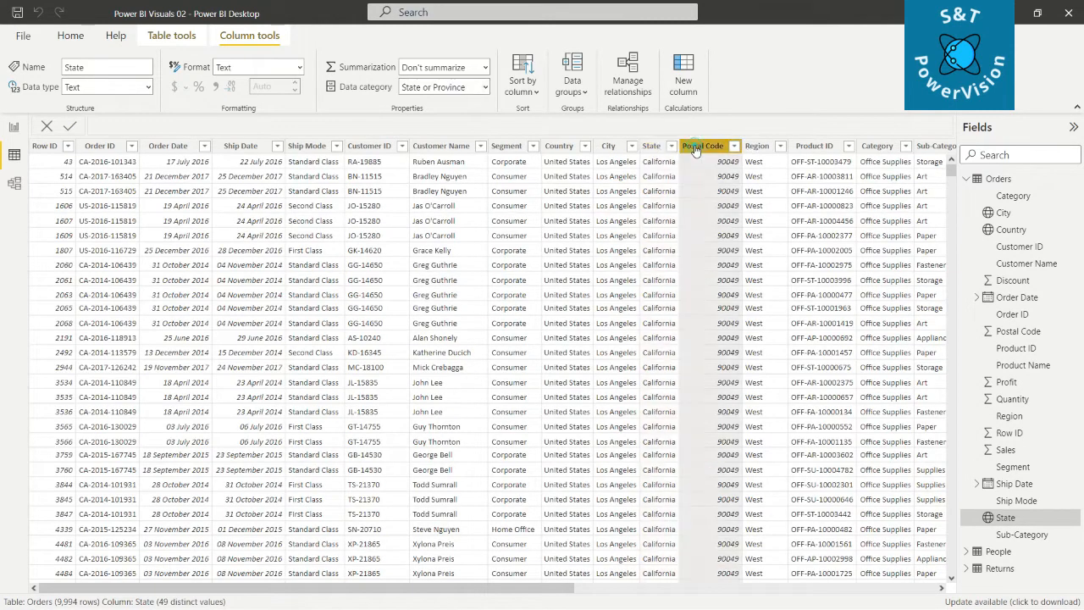
{"action": "left_click", "coordinate": [486, 88]}
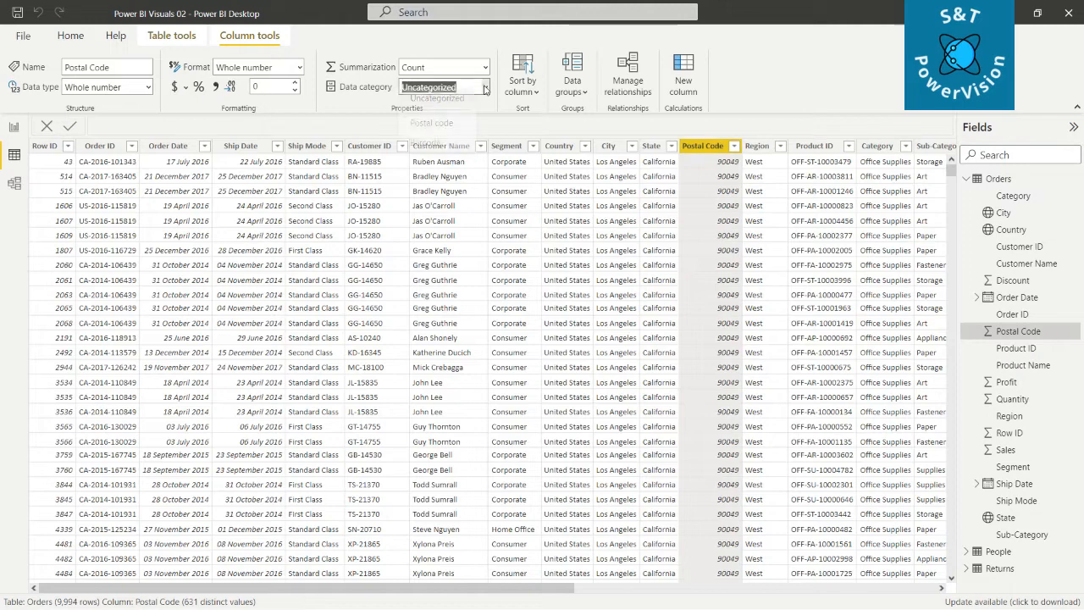
{"action": "left_click", "coordinate": [441, 129]}
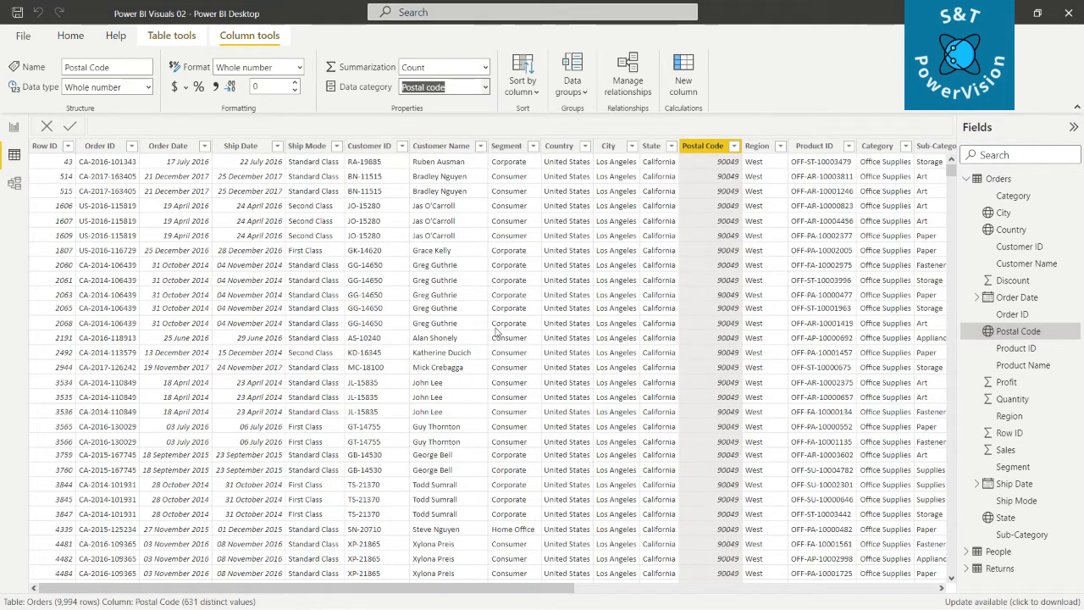
{"action": "scroll", "coordinate": [497, 332], "scroll_direction": "down", "scroll_amount": 2}
{"action": "scroll", "coordinate": [498, 331], "scroll_direction": "up", "scroll_amount": 2}
{"action": "left_click", "coordinate": [13, 126]}
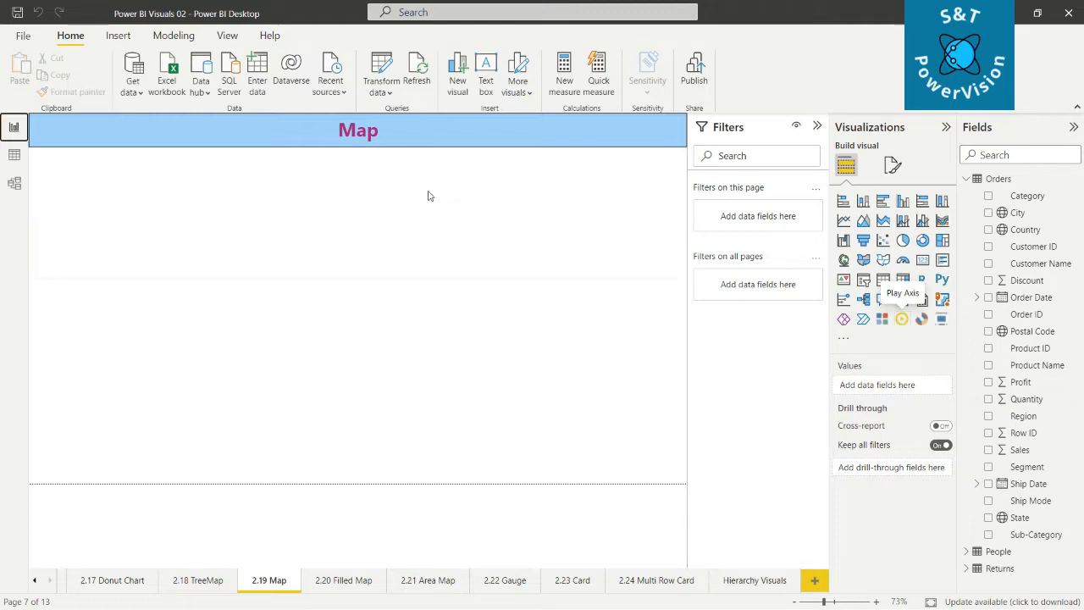
Toggle the Shape map visual preview feature off and back on in the application options, and accept the settings
{"action": "left_click", "coordinate": [23, 39]}
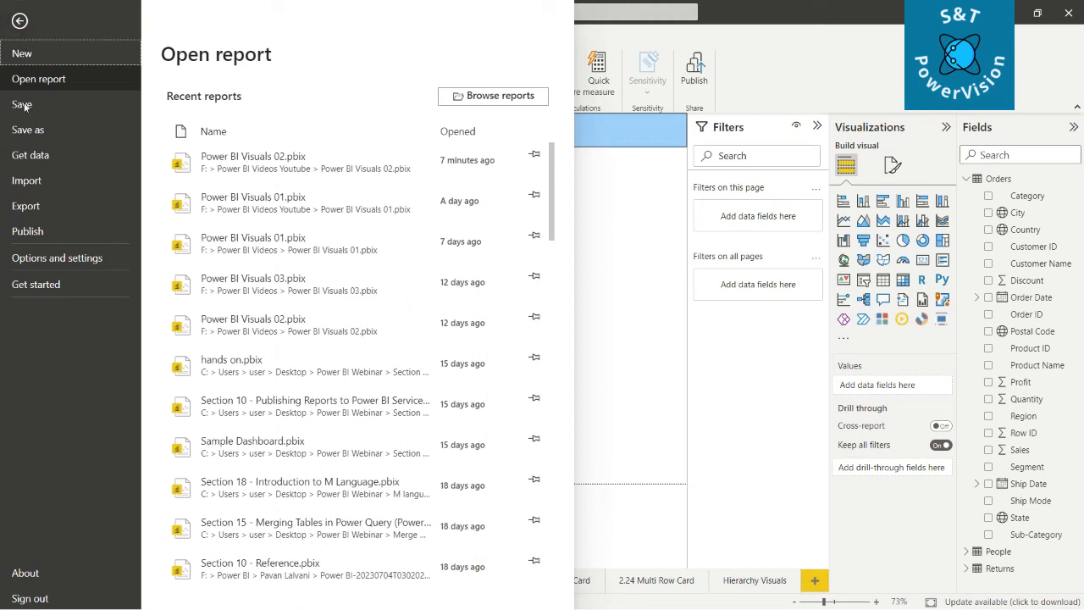
{"action": "left_click", "coordinate": [38, 259]}
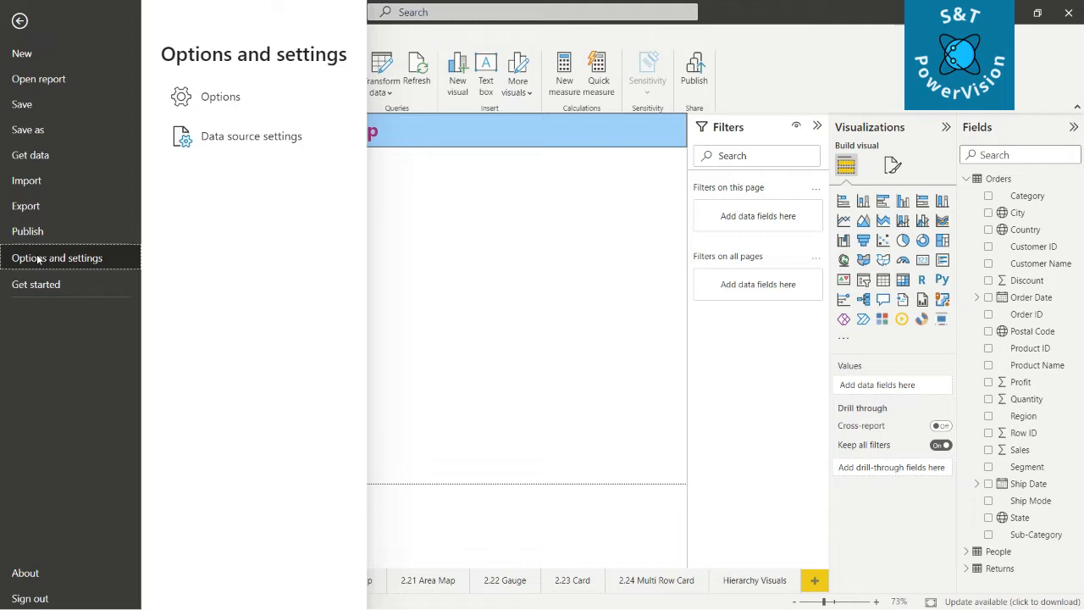
{"action": "left_click", "coordinate": [219, 103]}
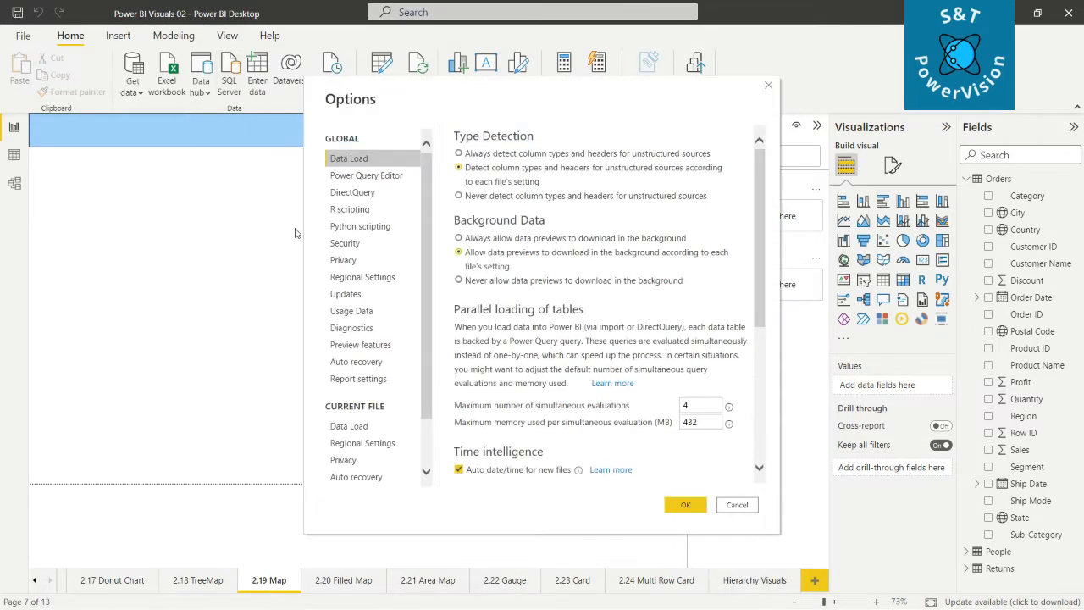
{"action": "left_click", "coordinate": [354, 349]}
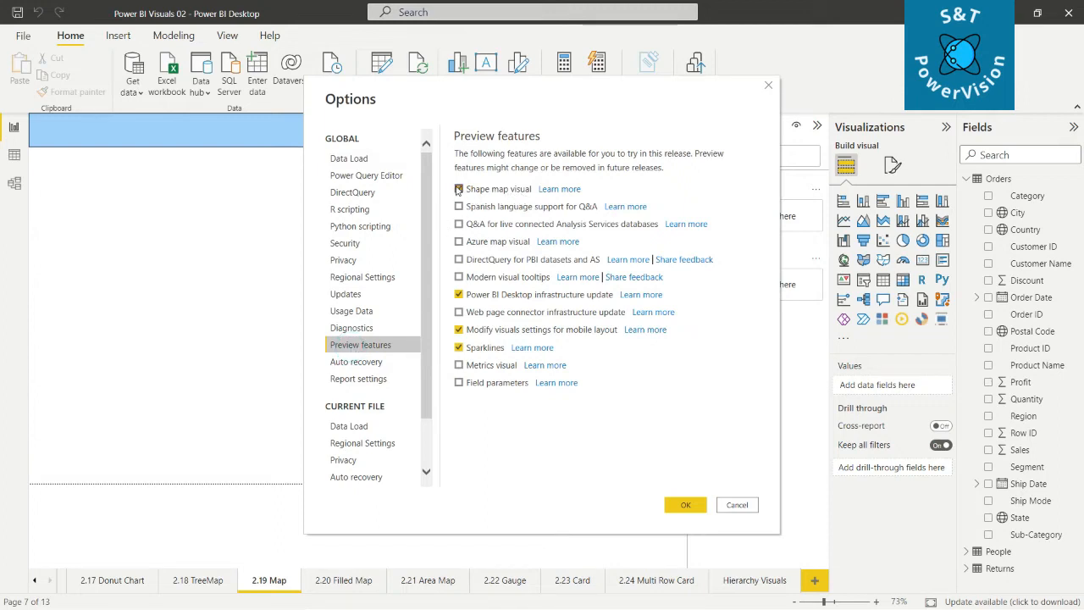
{"action": "left_click", "coordinate": [459, 189]}
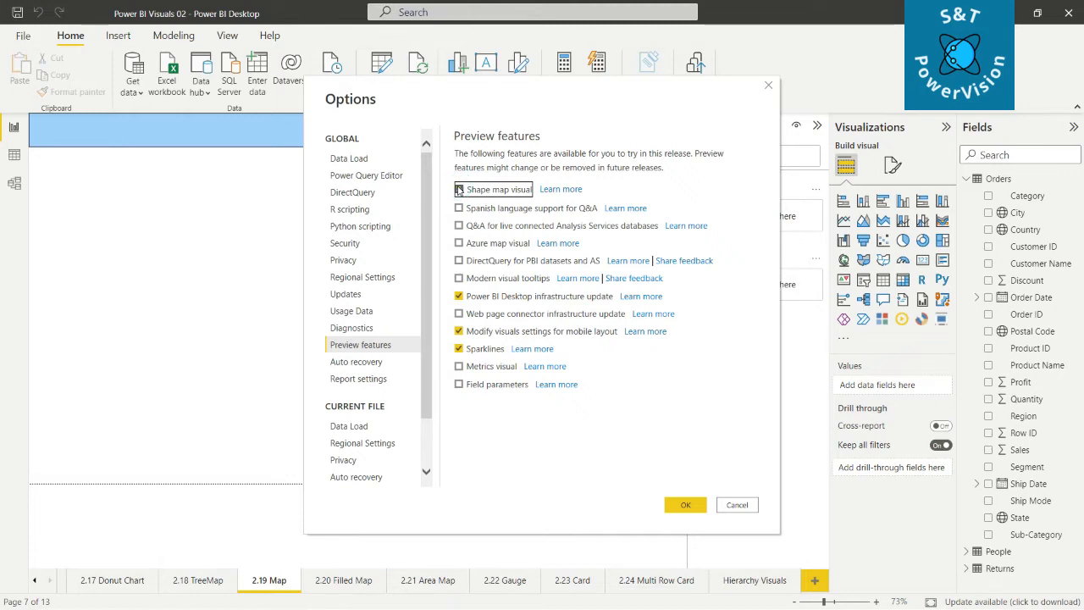
{"action": "left_click", "coordinate": [458, 189]}
{"action": "left_click", "coordinate": [691, 505]}
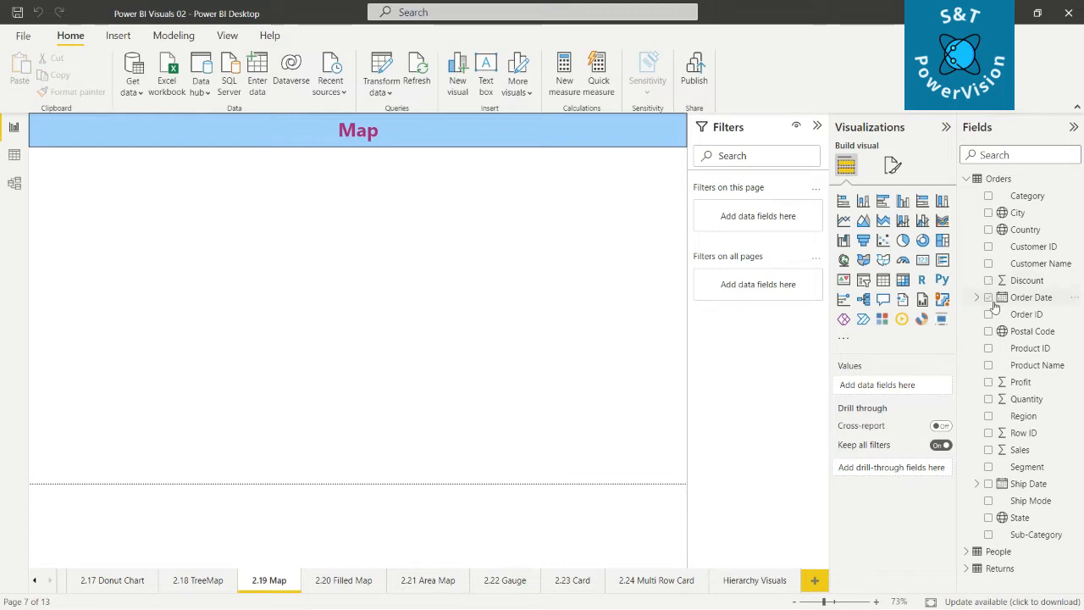
Add an empty Map visual to the page, enlarge it to fill most of the area below the title and shift it slightly right
{"action": "left_click", "coordinate": [843, 260]}
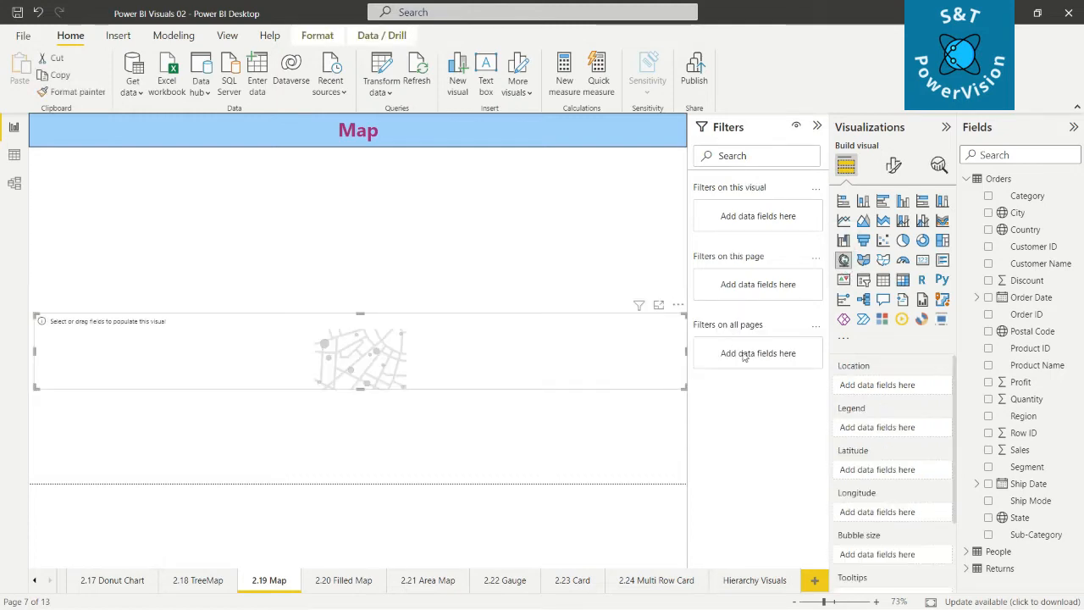
{"action": "left_click_drag", "start_coordinate": [685, 388], "coordinate": [532, 458]}
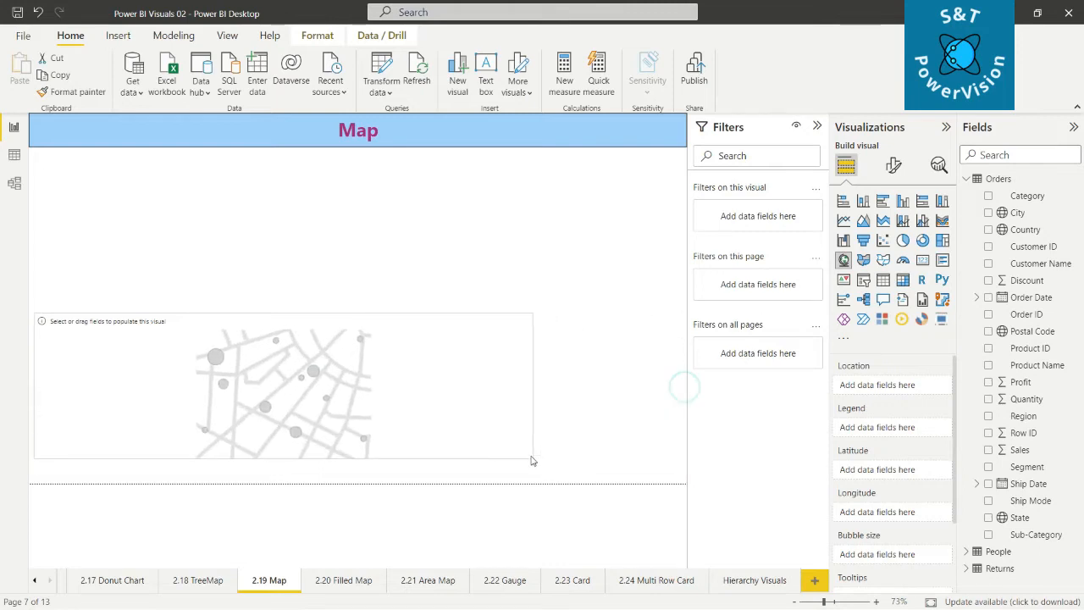
{"action": "left_click_drag", "start_coordinate": [283, 312], "coordinate": [291, 166]}
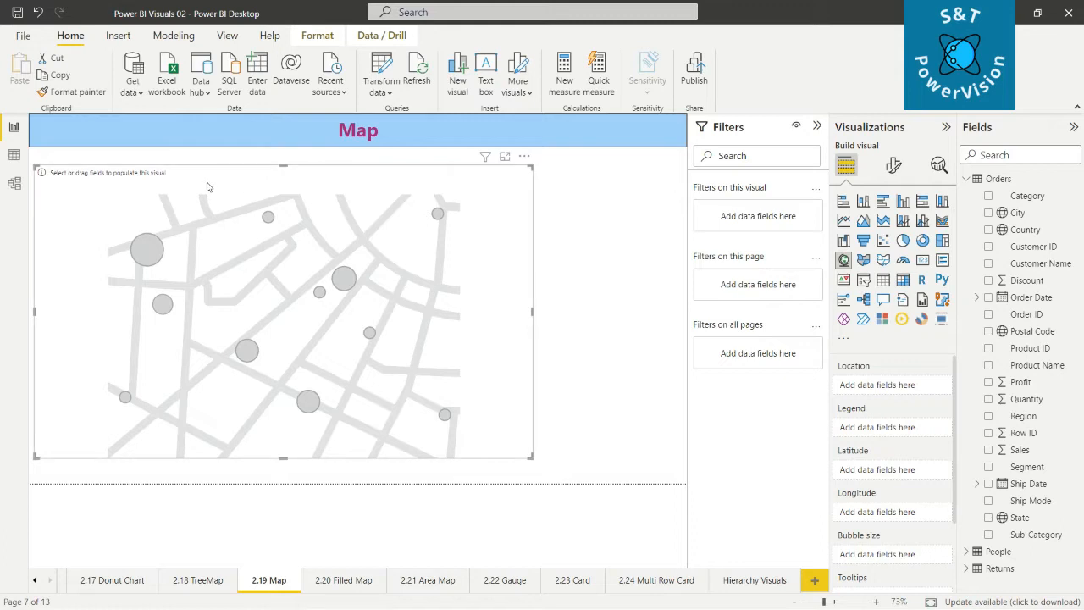
{"action": "left_click_drag", "start_coordinate": [209, 185], "coordinate": [244, 174]}
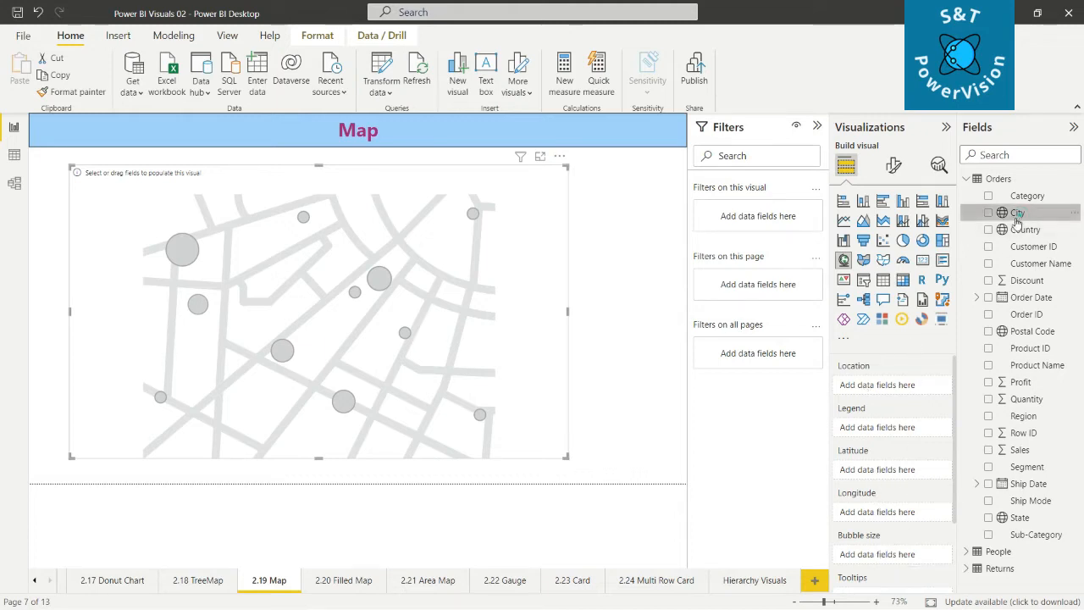
Assign City as the map's location and Sales as its bubble size
{"action": "left_click_drag", "start_coordinate": [1019, 212], "coordinate": [888, 388]}
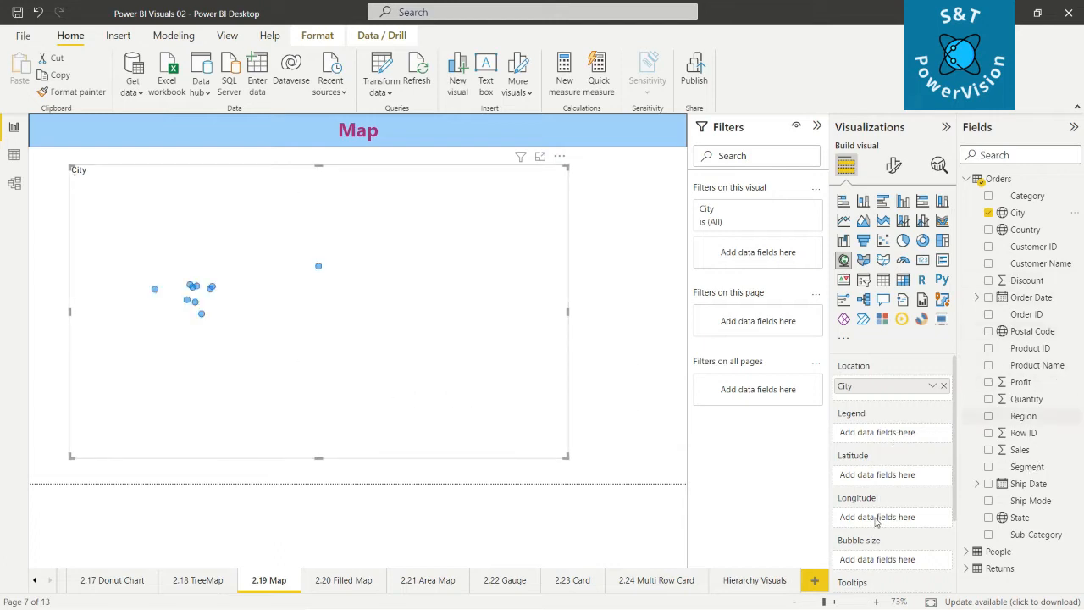
{"action": "scroll", "coordinate": [884, 495], "scroll_direction": "down", "scroll_amount": 1}
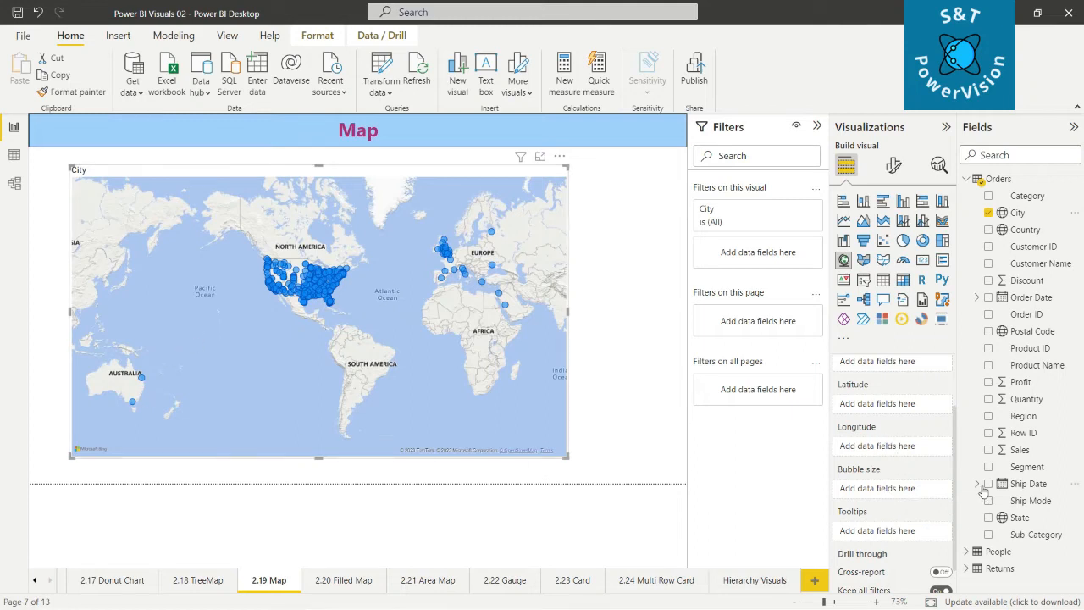
{"action": "left_click_drag", "start_coordinate": [1017, 450], "coordinate": [892, 494]}
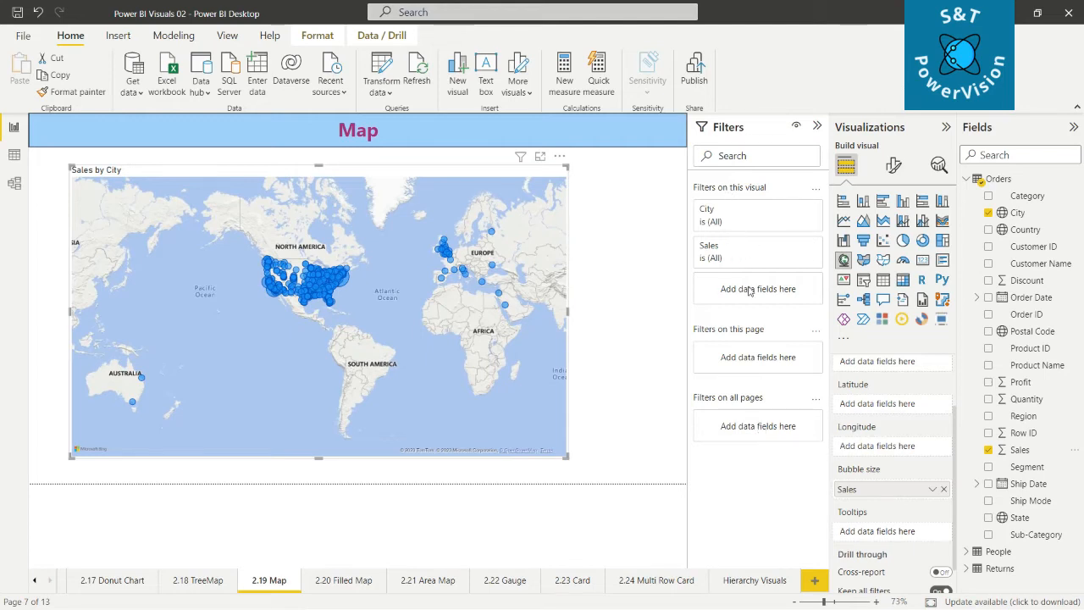
Filter the map's City field with a Top N filter showing the top 15 by Sales
{"action": "left_click", "coordinate": [798, 211]}
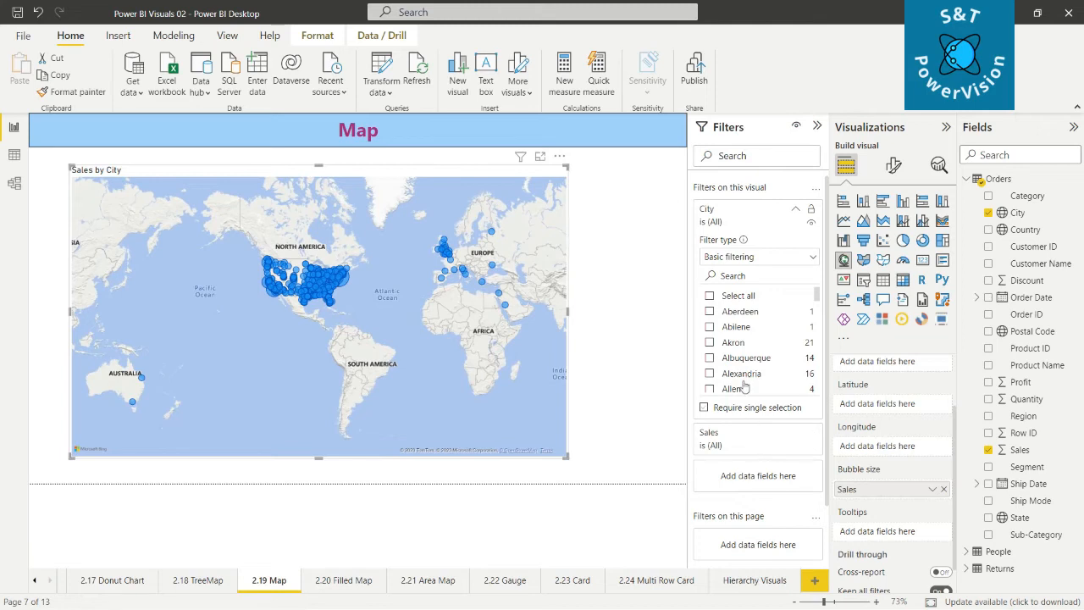
{"action": "left_click", "coordinate": [807, 261]}
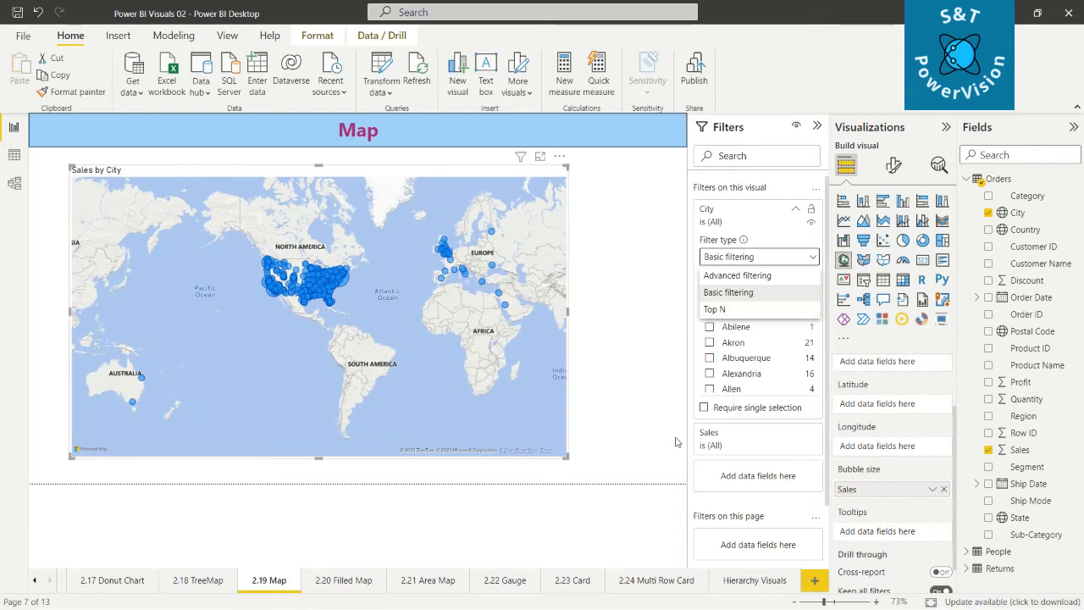
{"action": "left_click", "coordinate": [715, 315]}
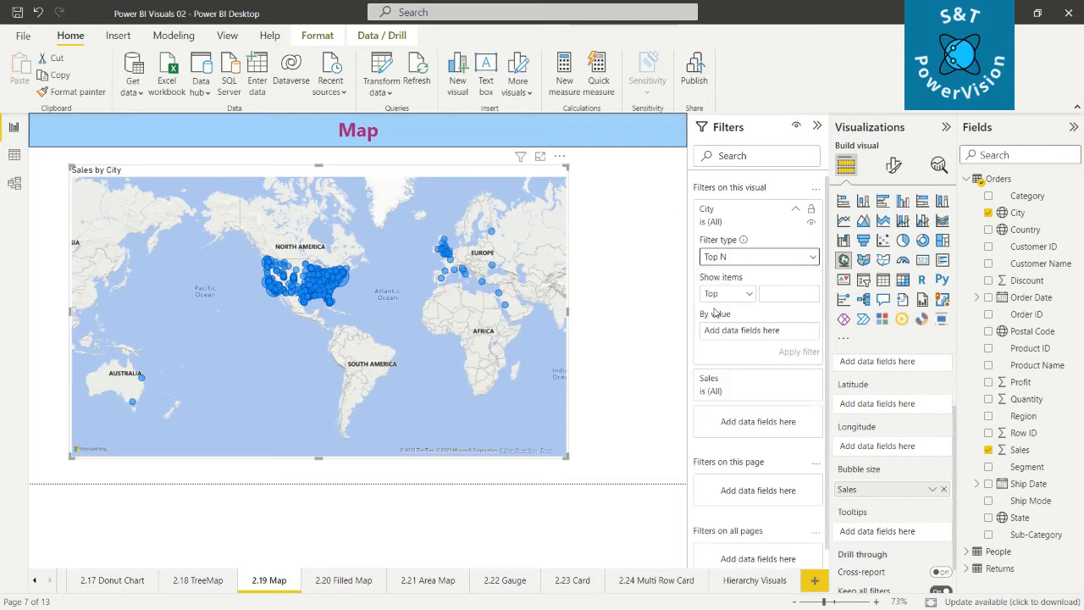
{"action": "left_click", "coordinate": [773, 294]}
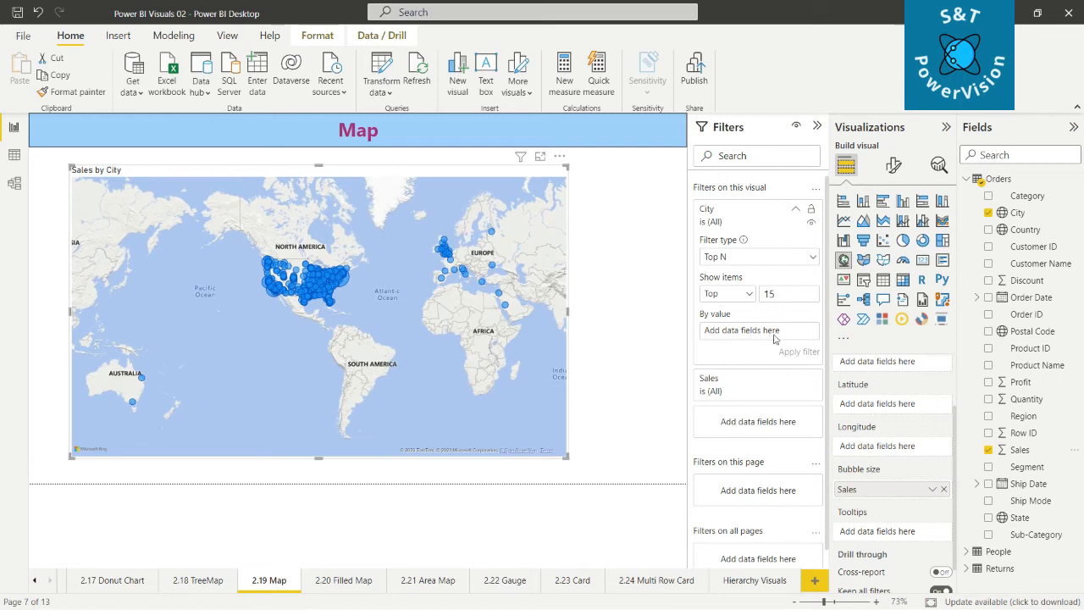
{"action": "left_click_drag", "start_coordinate": [1019, 451], "coordinate": [767, 339]}
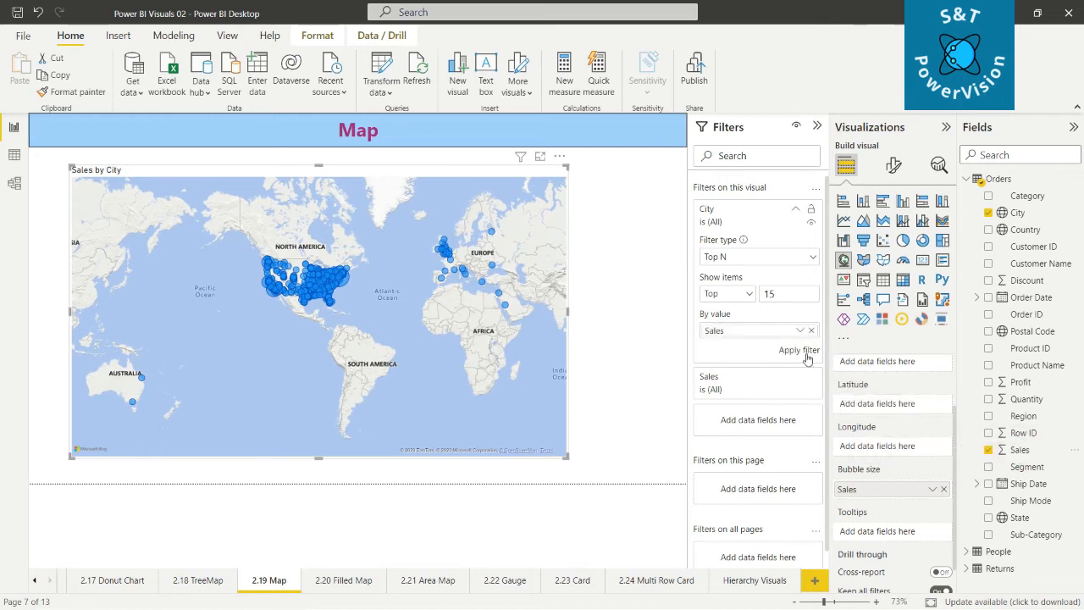
{"action": "left_click", "coordinate": [805, 351]}
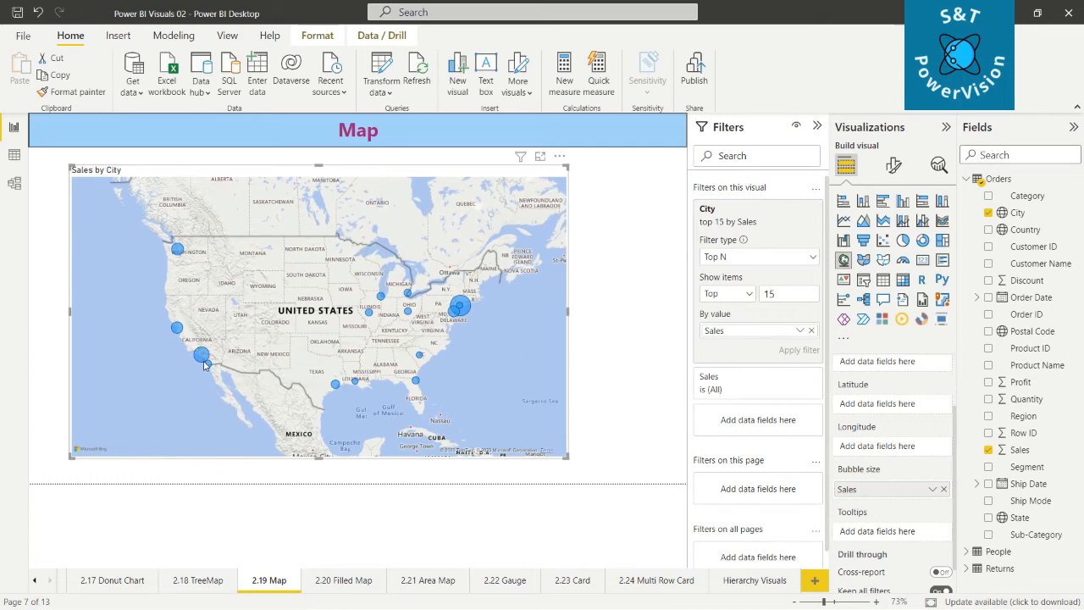
{"action": "mouse_move", "coordinate": [209, 367]}
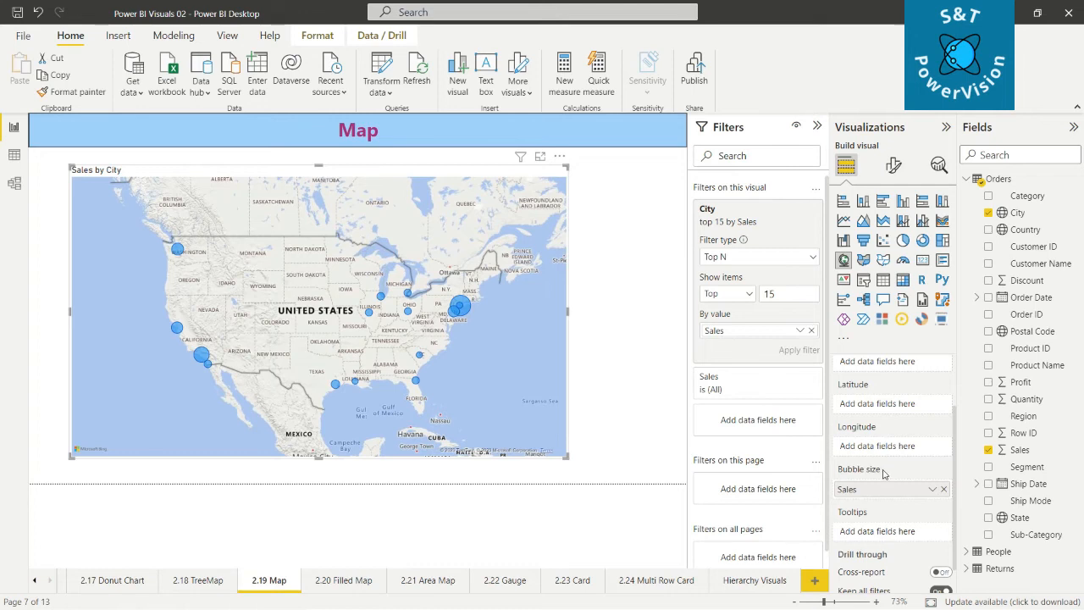
Assign Category as the map's legend to split each city's bubble by category
{"action": "scroll", "coordinate": [884, 473], "scroll_direction": "up", "scroll_amount": 3}
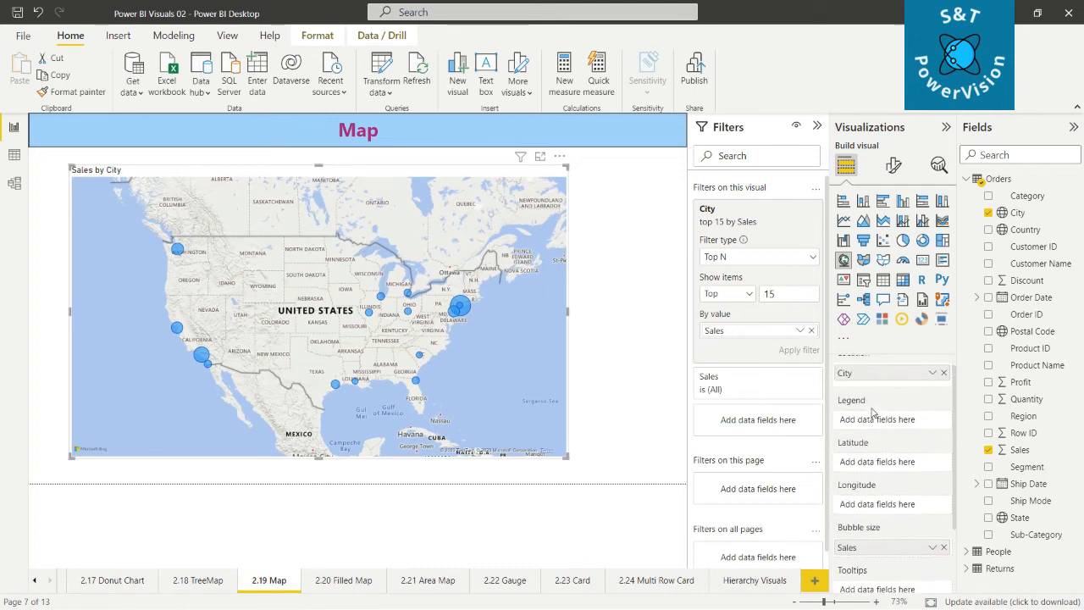
{"action": "scroll", "coordinate": [872, 412], "scroll_direction": "up", "scroll_amount": 1}
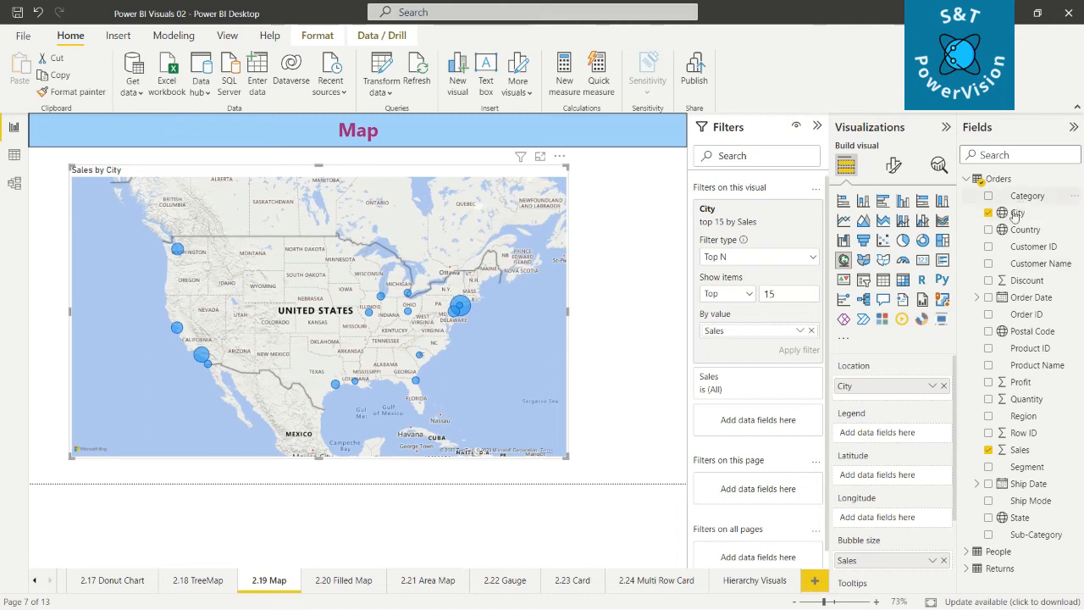
{"action": "left_click_drag", "start_coordinate": [1021, 197], "coordinate": [897, 439]}
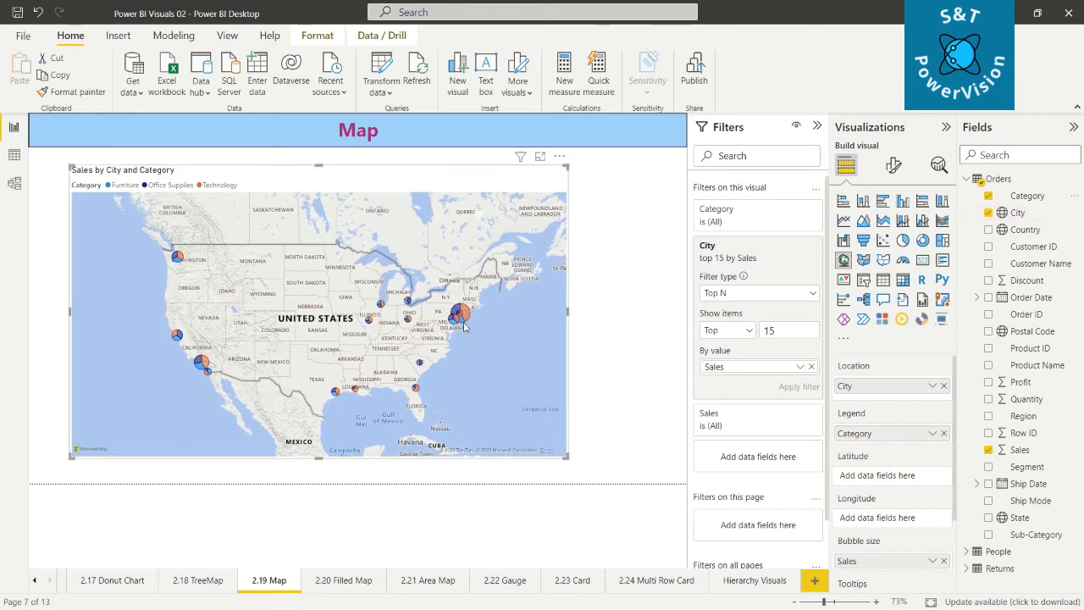
Open the map in focus mode and inspect the category sales details of the bubbles at Seattle, the northeast coast and Los Angeles
{"action": "left_click", "coordinate": [543, 157]}
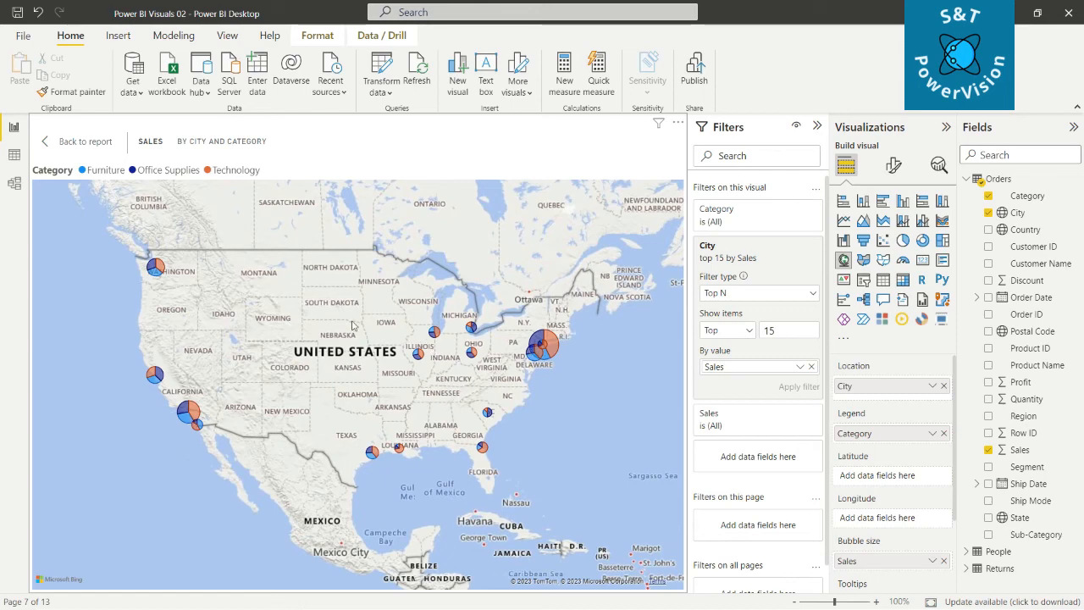
{"action": "mouse_move", "coordinate": [157, 267]}
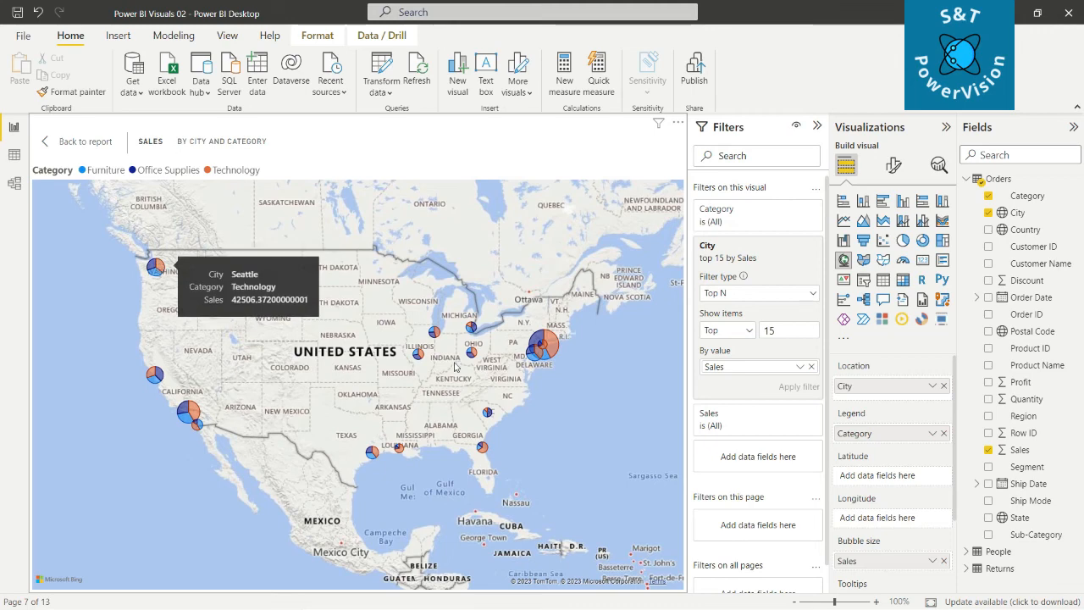
{"action": "mouse_move", "coordinate": [552, 347]}
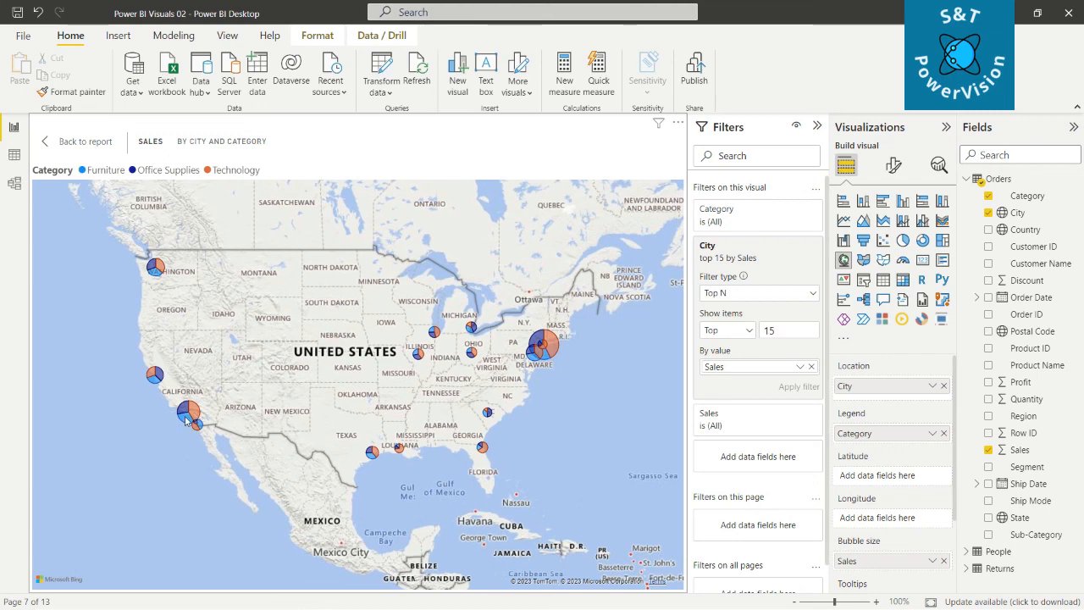
{"action": "mouse_move", "coordinate": [186, 421]}
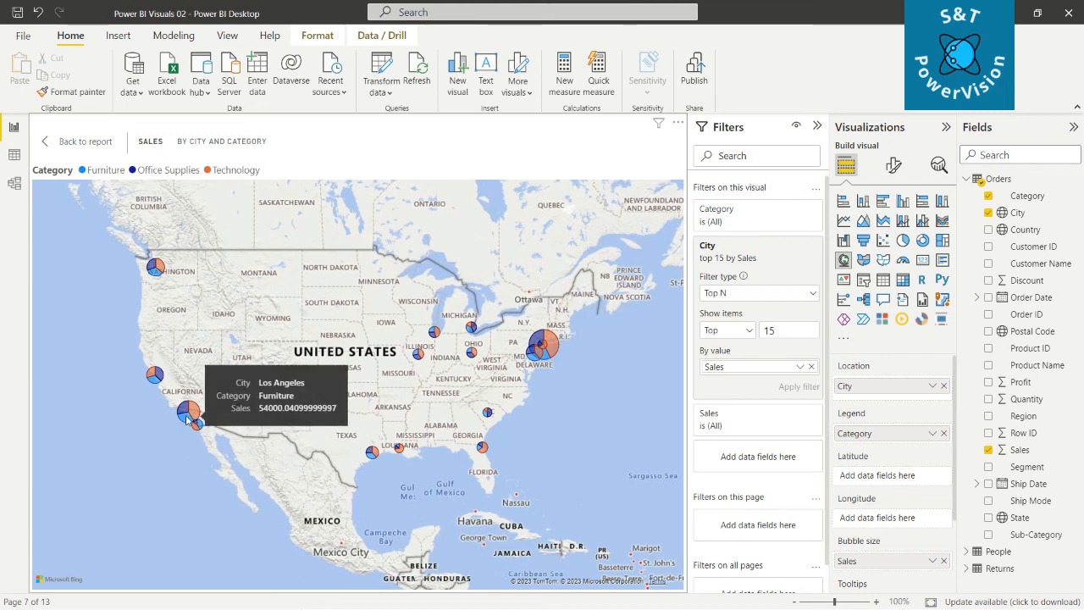